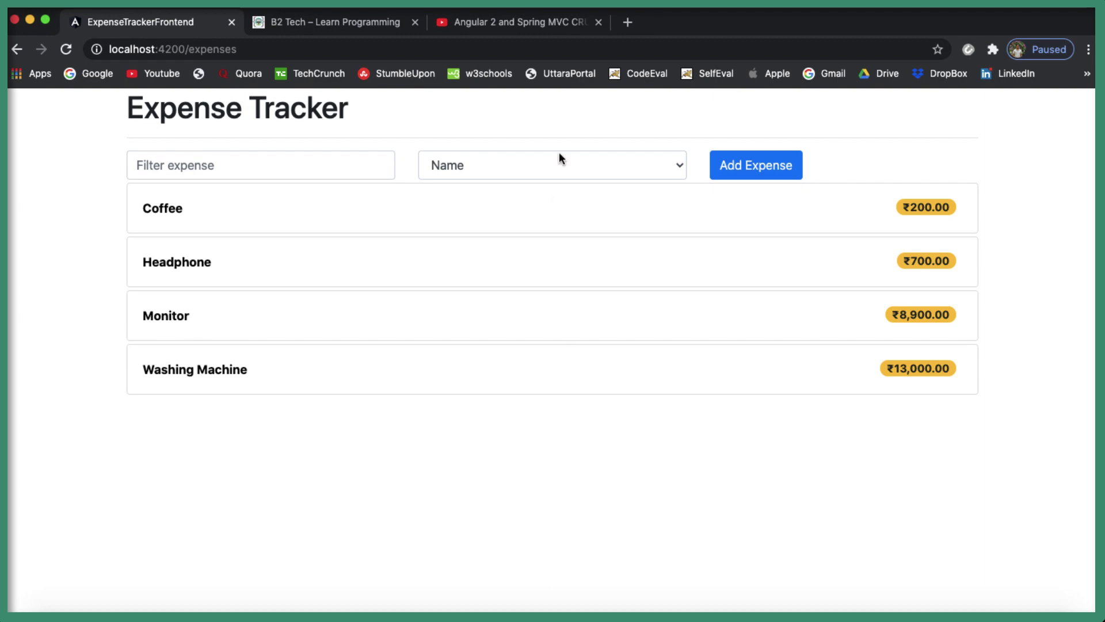
# - Switch to the 'Angular 2 and Spring MVC CRUD Tutorial' YouTube playlist tab
pyautogui.click(534, 23)
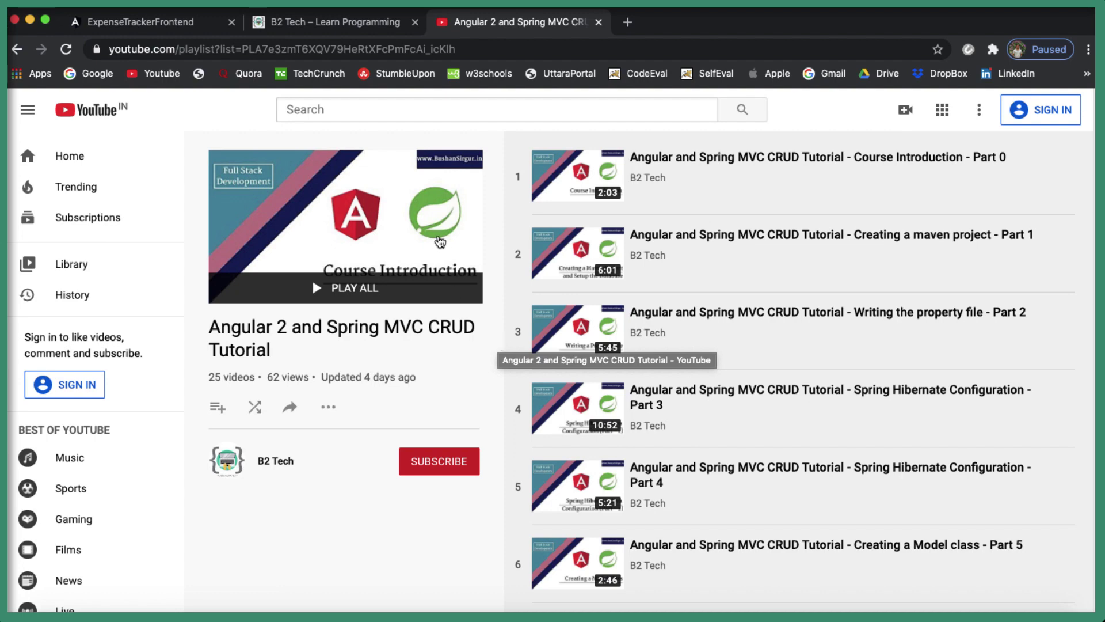
# - Visit the B2 Tech site tab, then return to the Expense Tracker tab
pyautogui.click(341, 23)
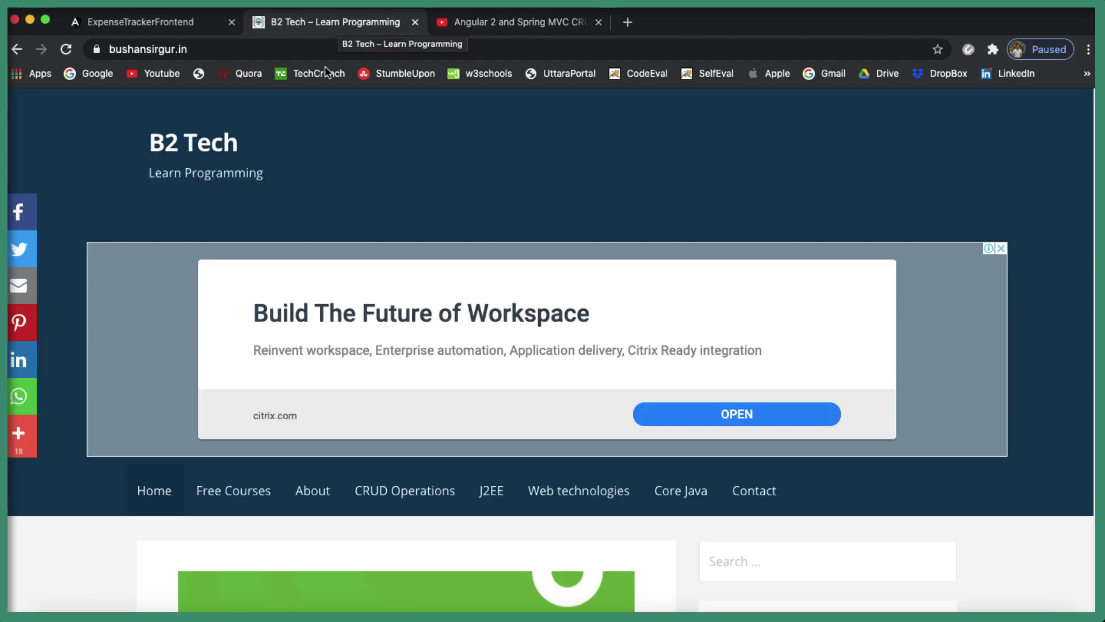
pyautogui.click(153, 23)
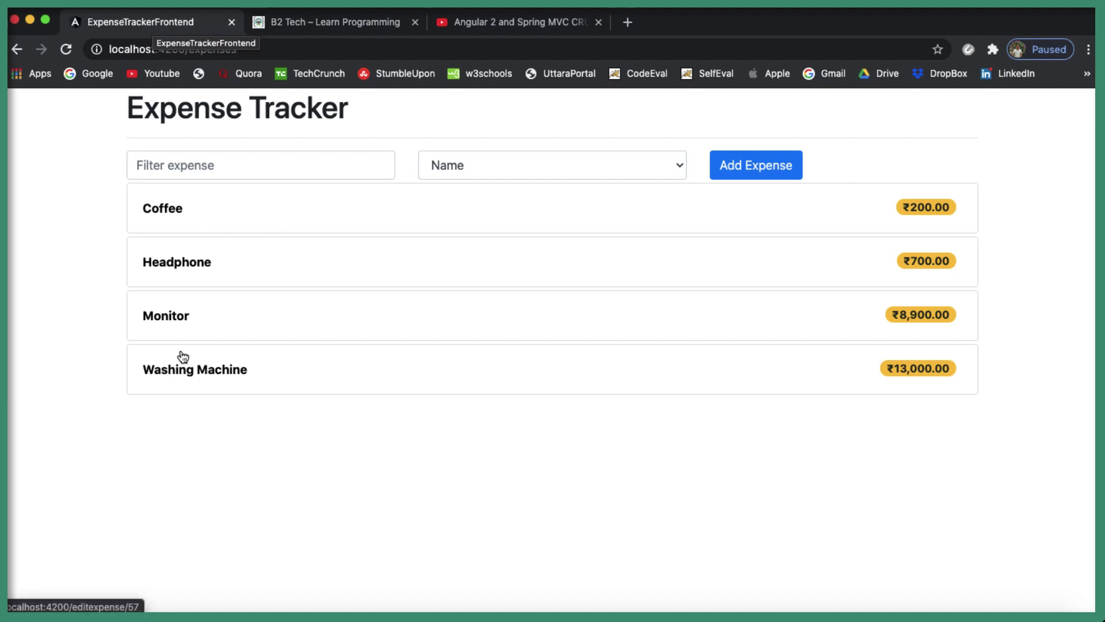
pyautogui.click(187, 167)
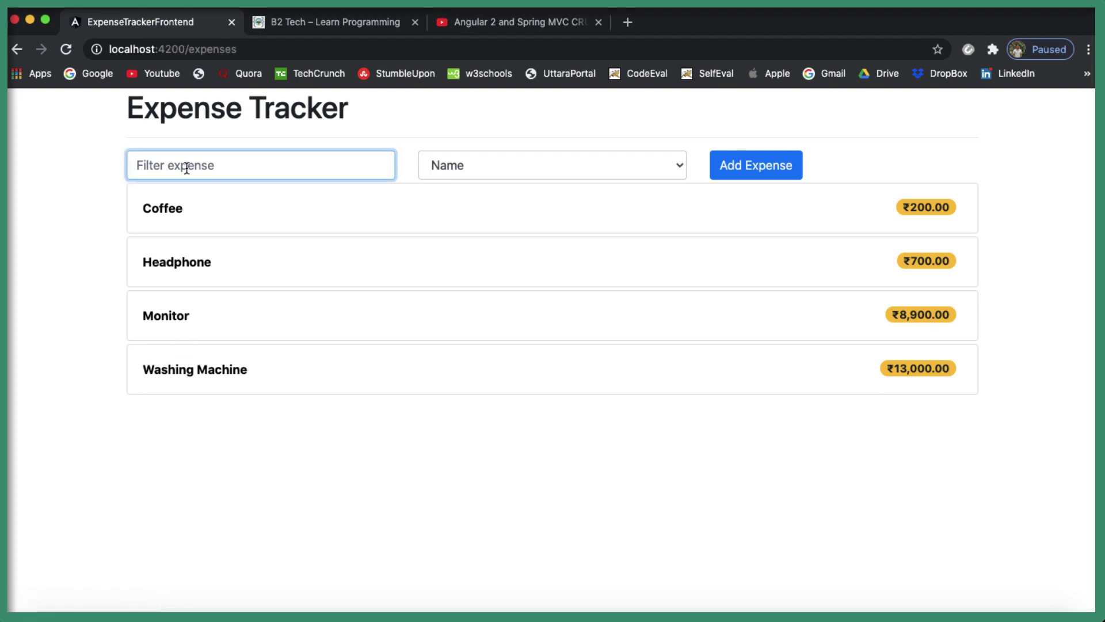
pyautogui.write('m')
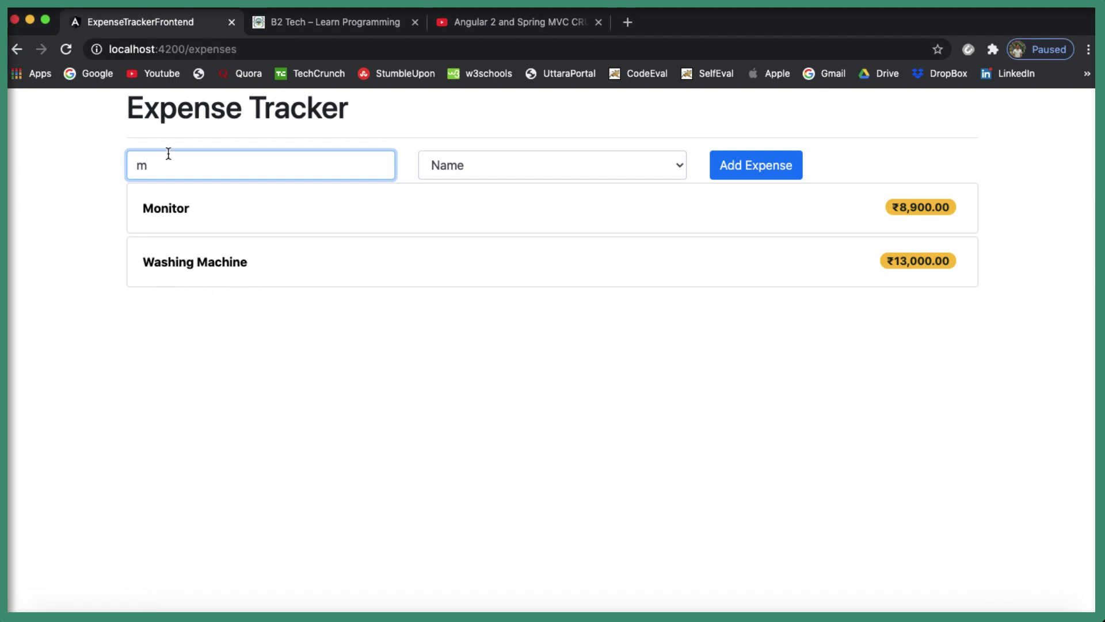
pyautogui.write('a')
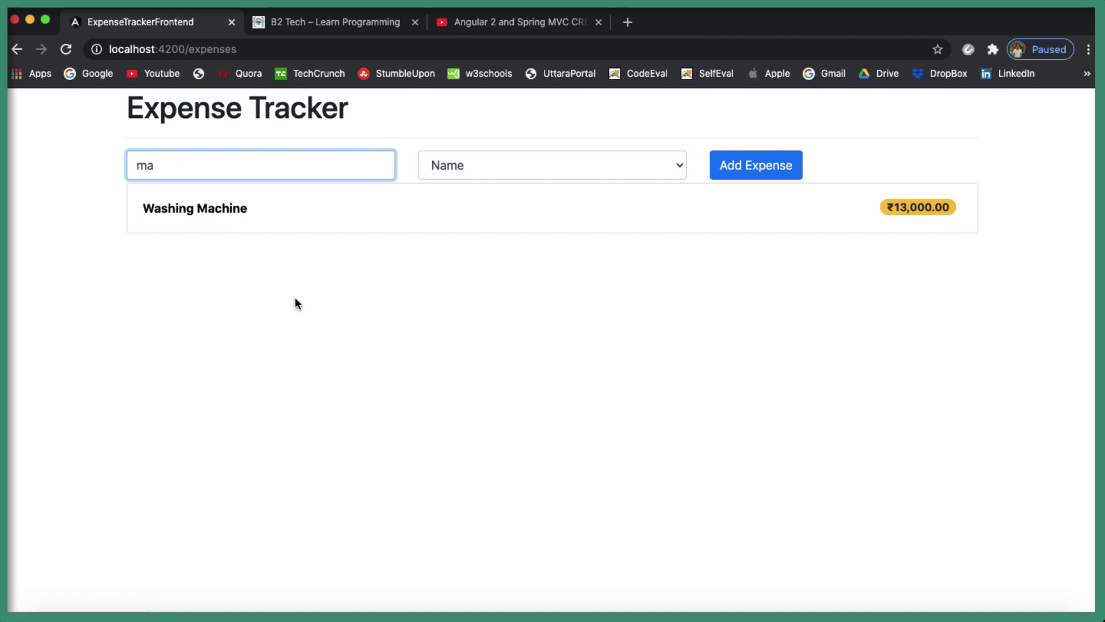
pyautogui.press('BackSpace')
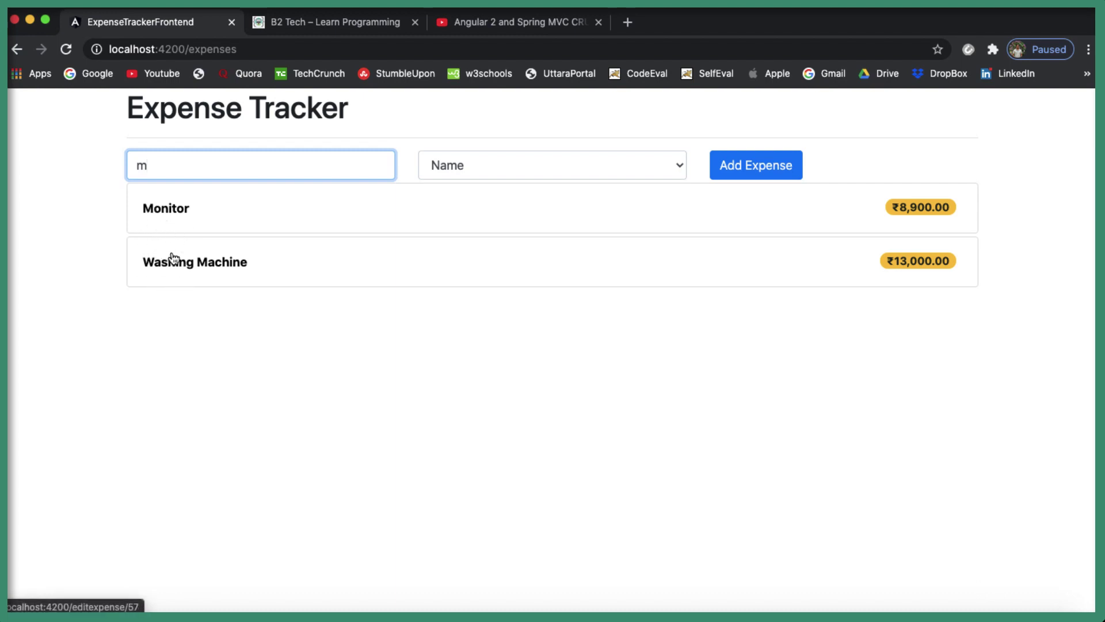
pyautogui.press('BackSpace')
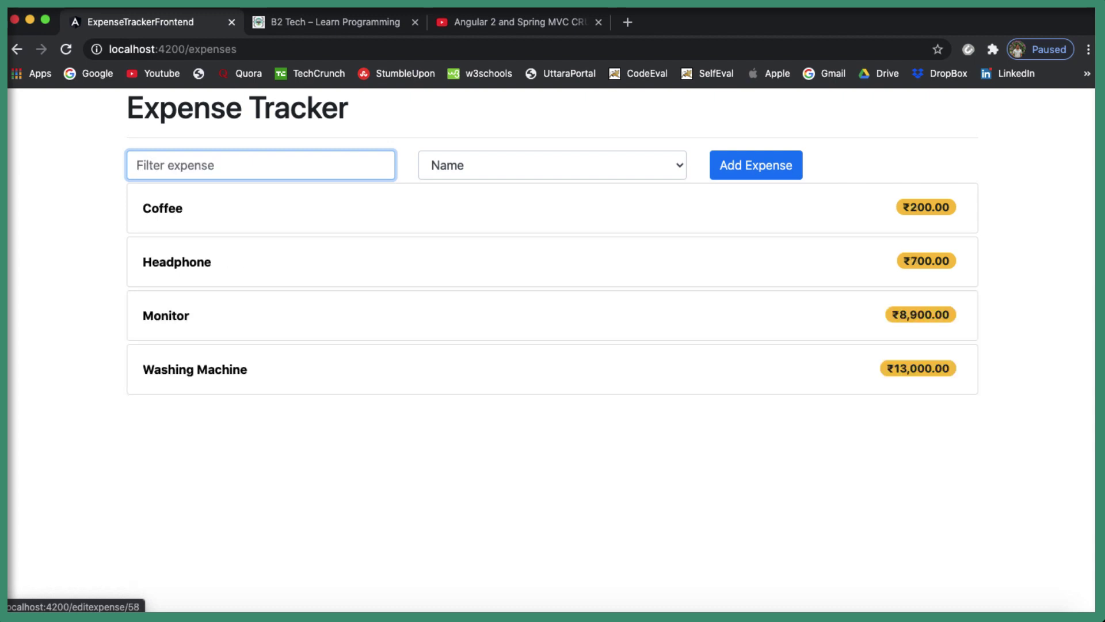
pyautogui.write('hea')
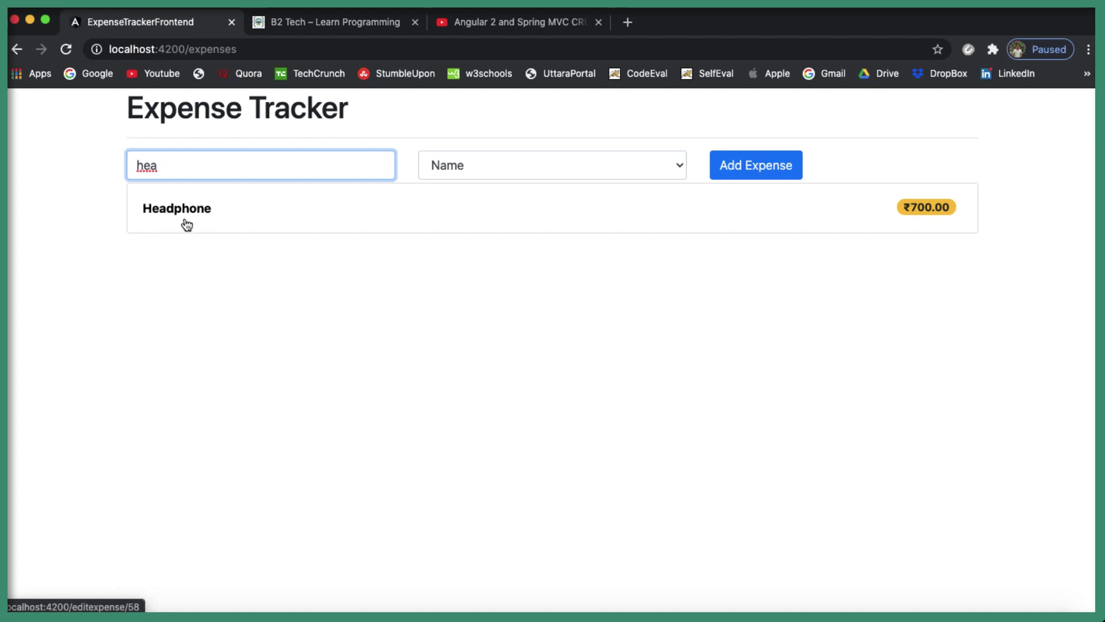
pyautogui.press('BackSpace')
pyautogui.press('BackSpace')
pyautogui.press('BackSpace')
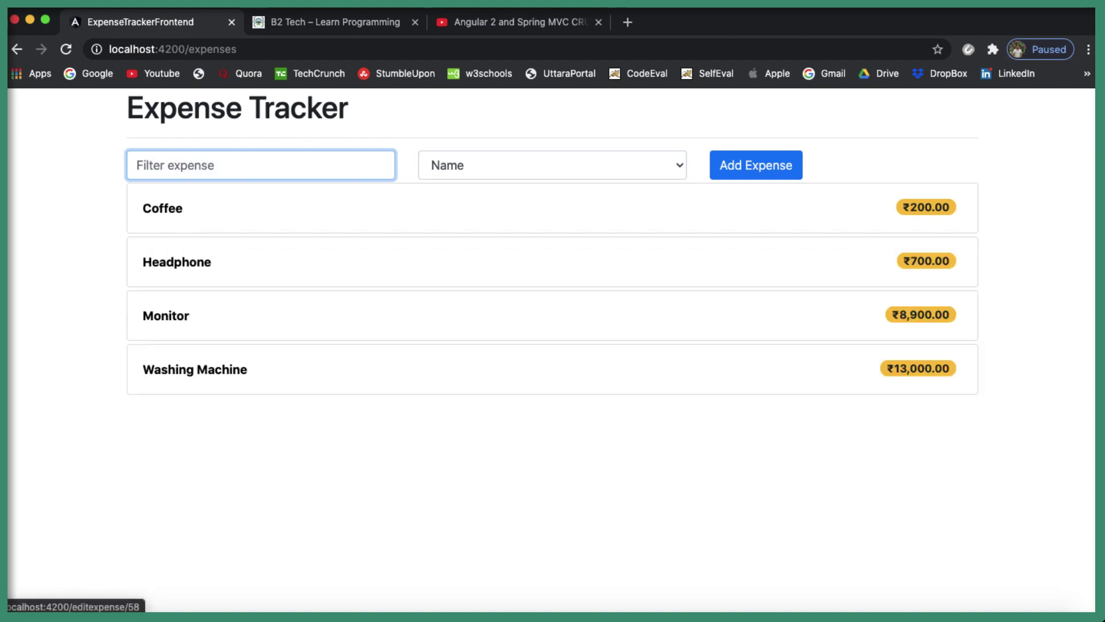
pyautogui.click(460, 164)
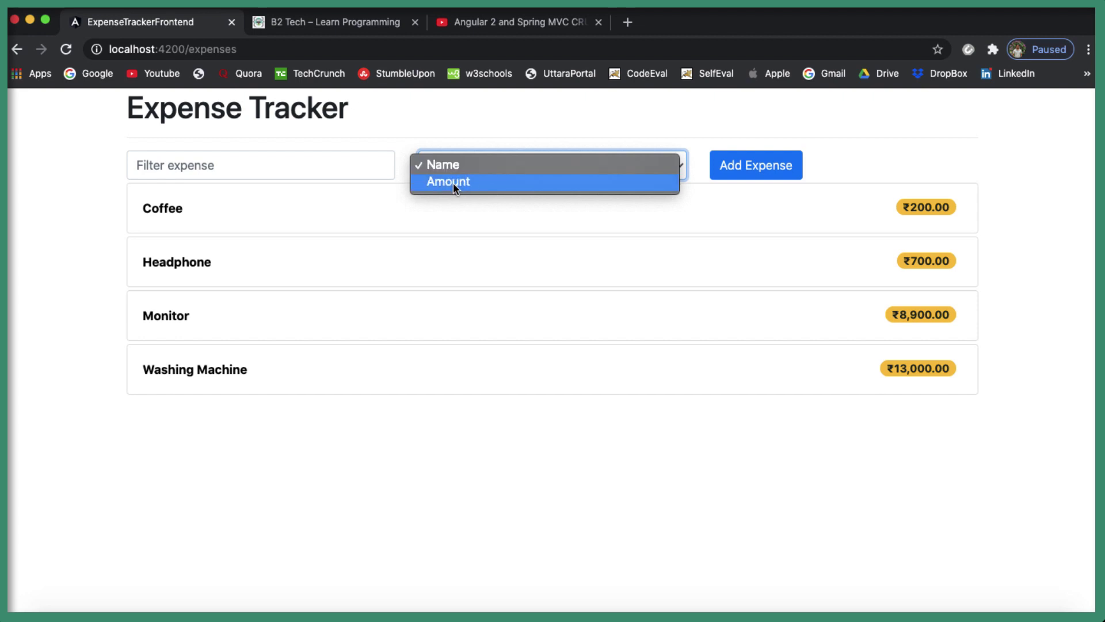
pyautogui.click(434, 141)
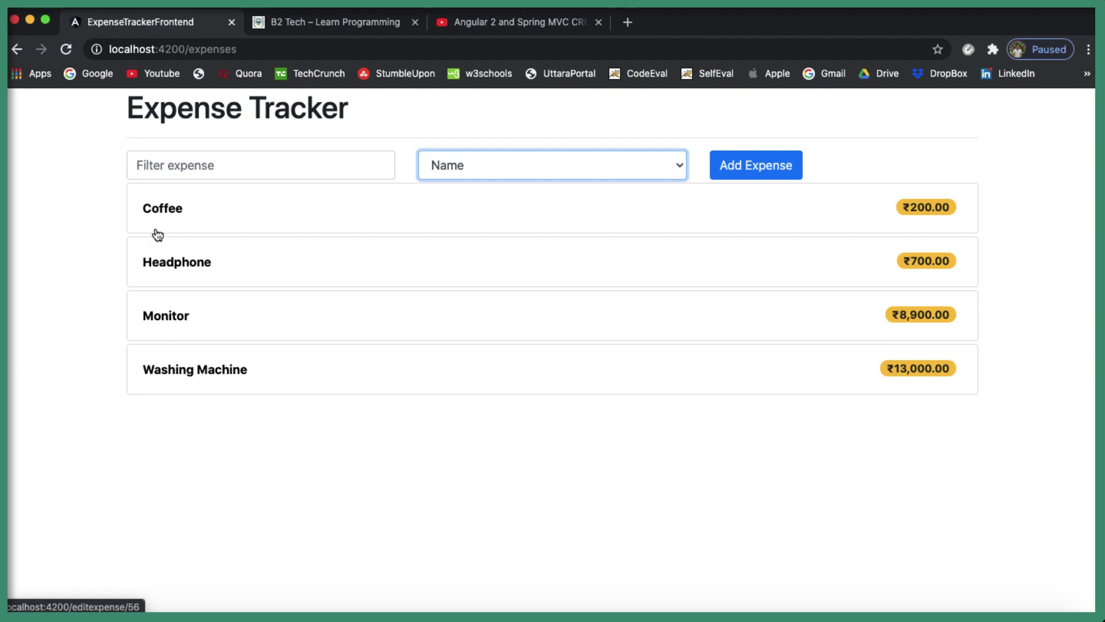
pyautogui.click(443, 165)
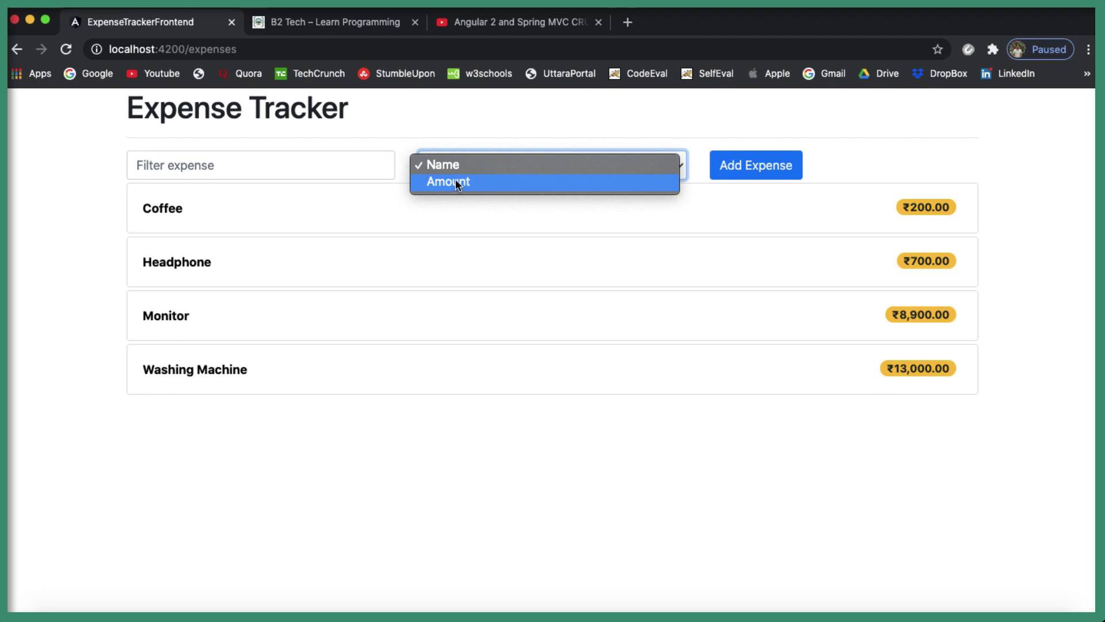
pyautogui.click(455, 181)
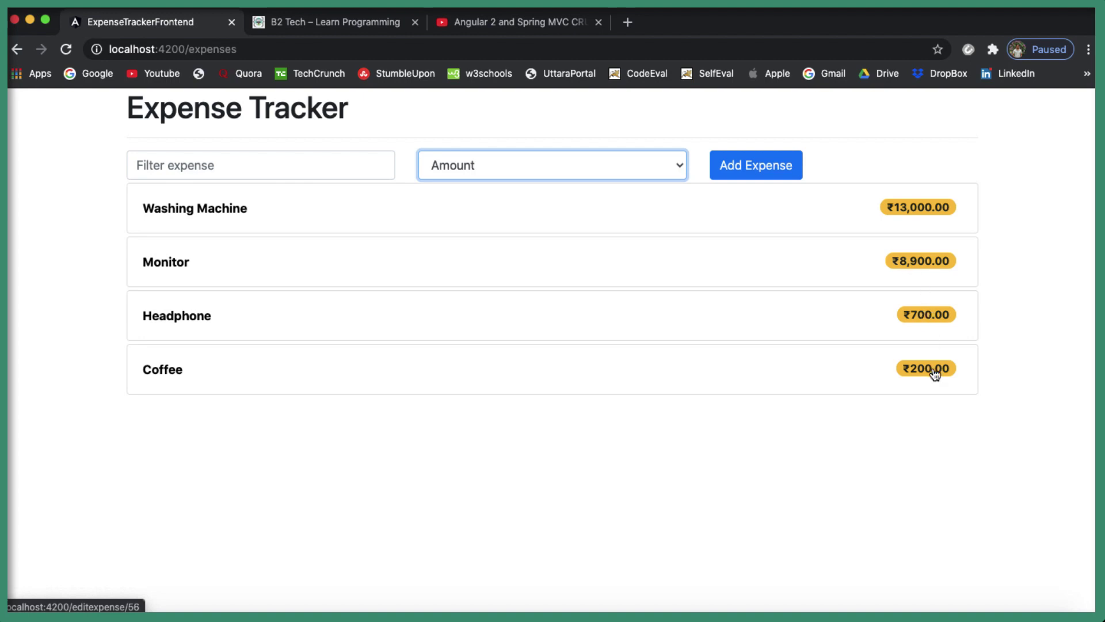
pyautogui.click(461, 169)
pyautogui.click(458, 148)
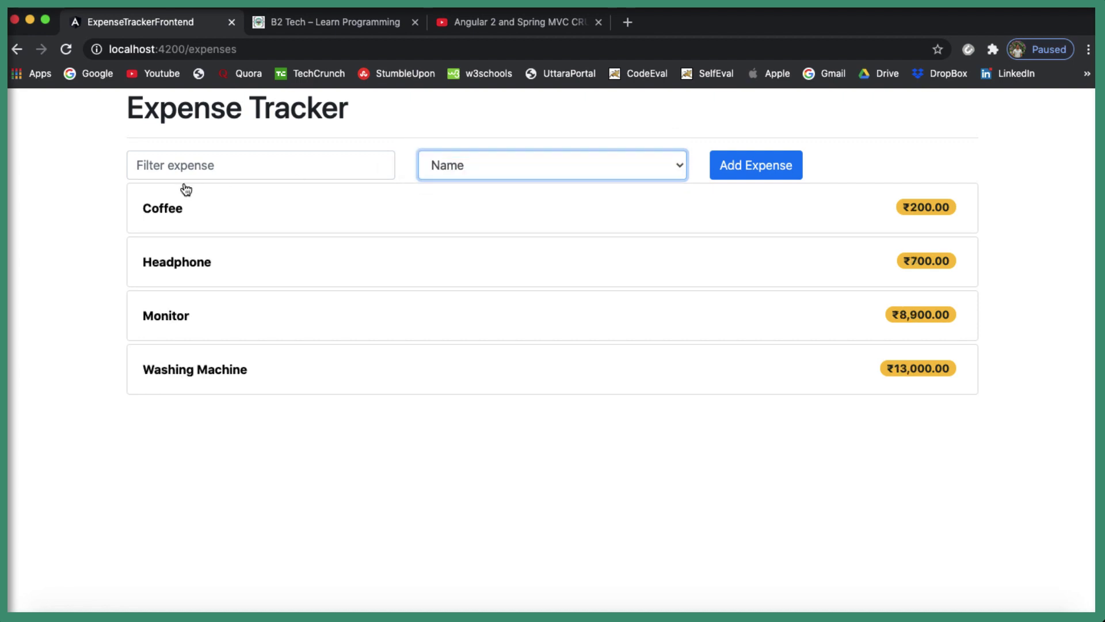
# - Filter the expense list by 'm', sort it by Amount, then back by Name
pyautogui.click(184, 171)
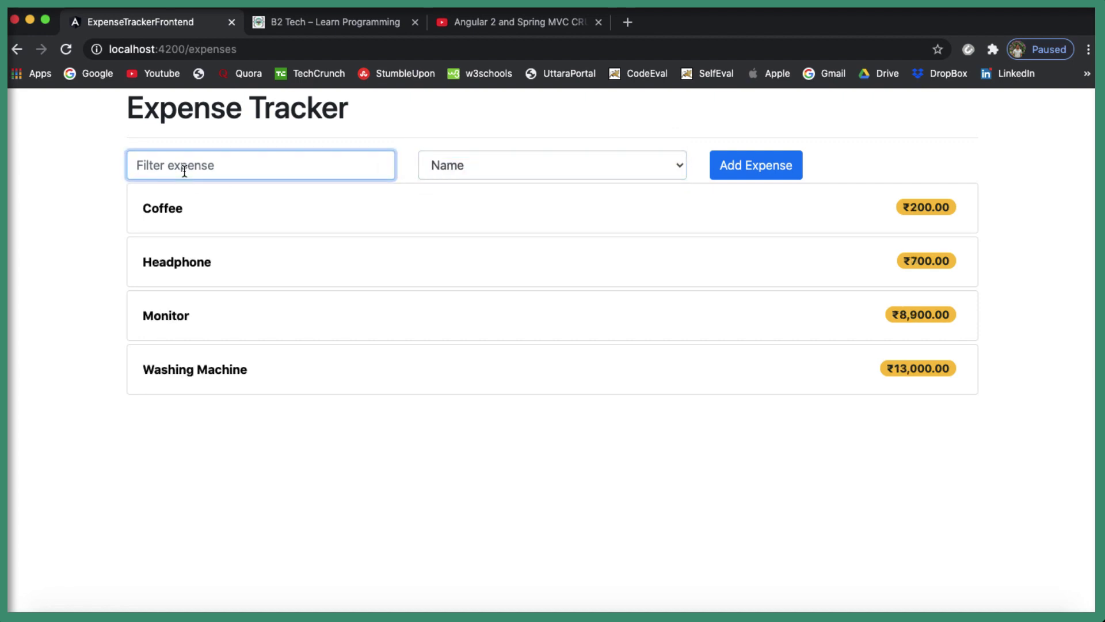
pyautogui.write('m')
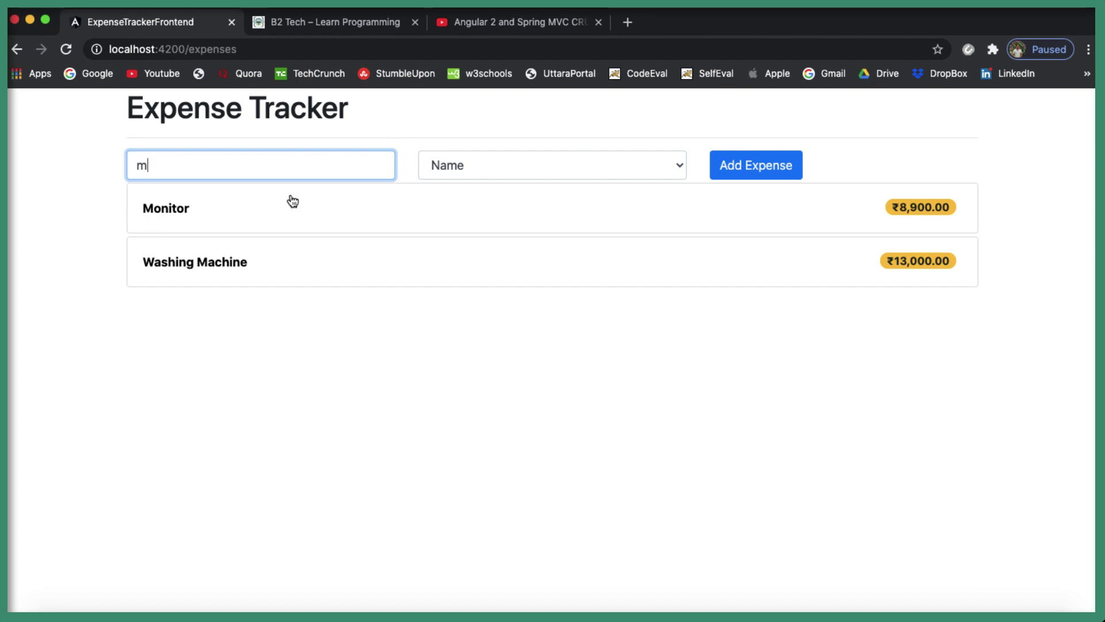
pyautogui.click(459, 167)
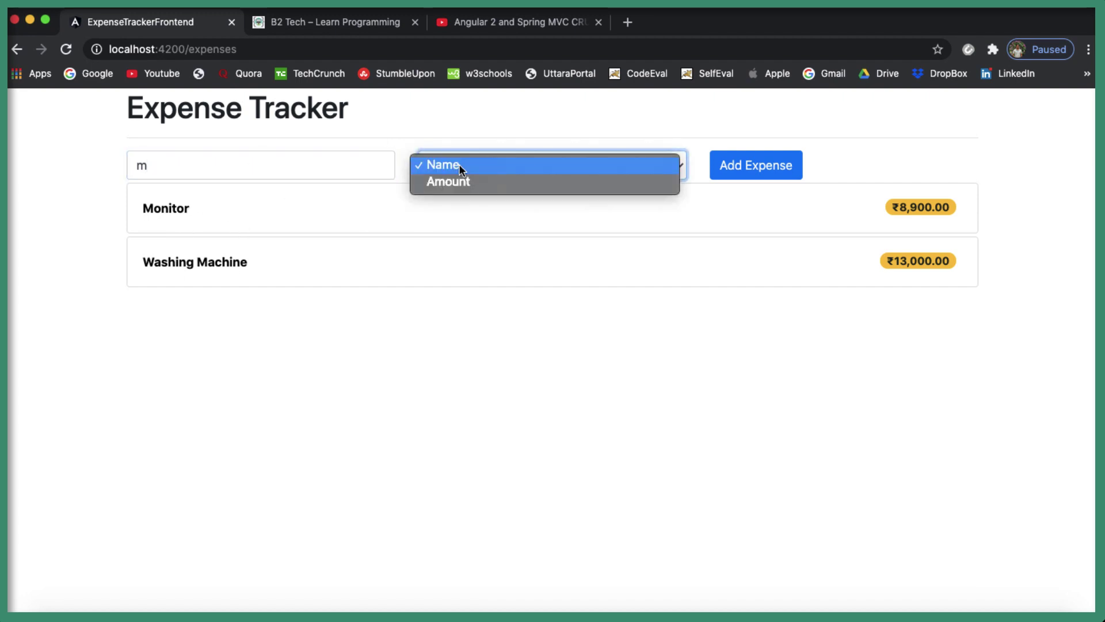
pyautogui.click(456, 182)
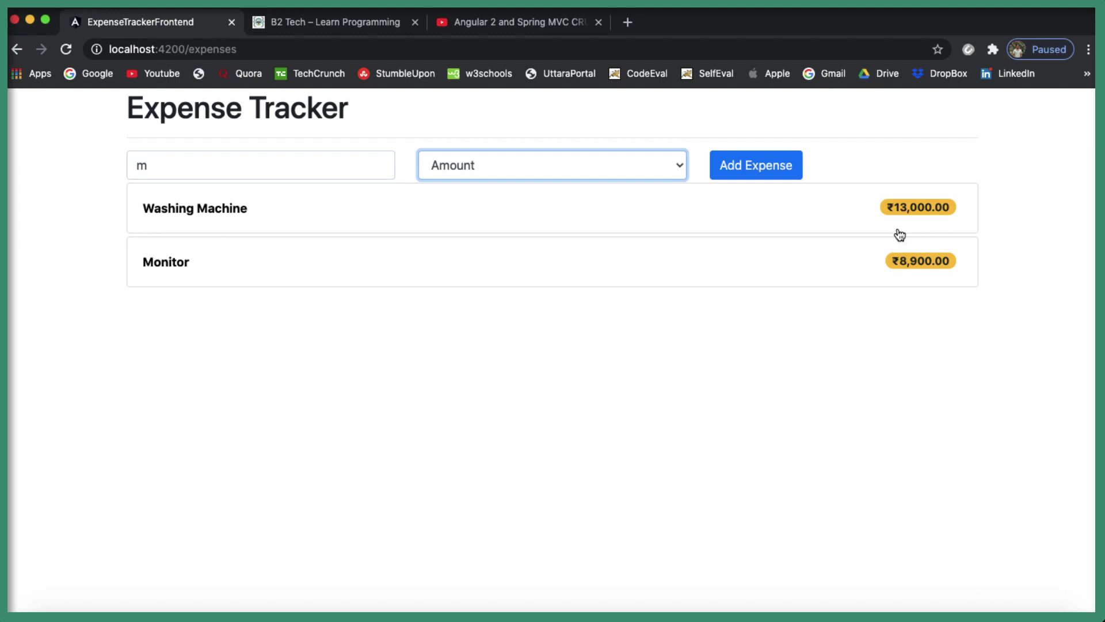
pyautogui.click(443, 164)
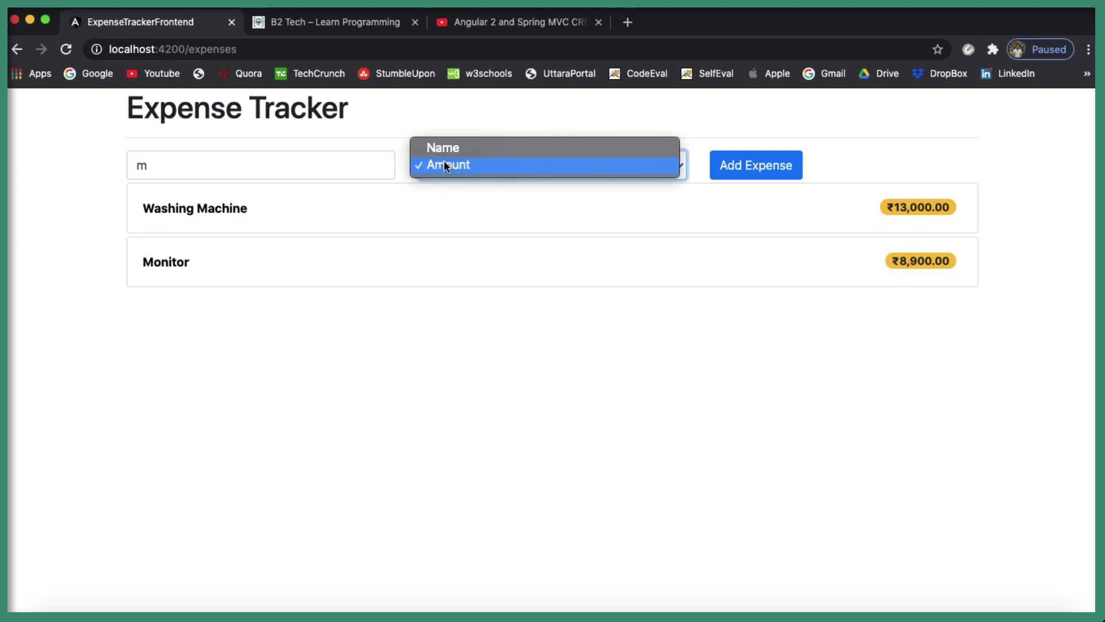
pyautogui.click(451, 147)
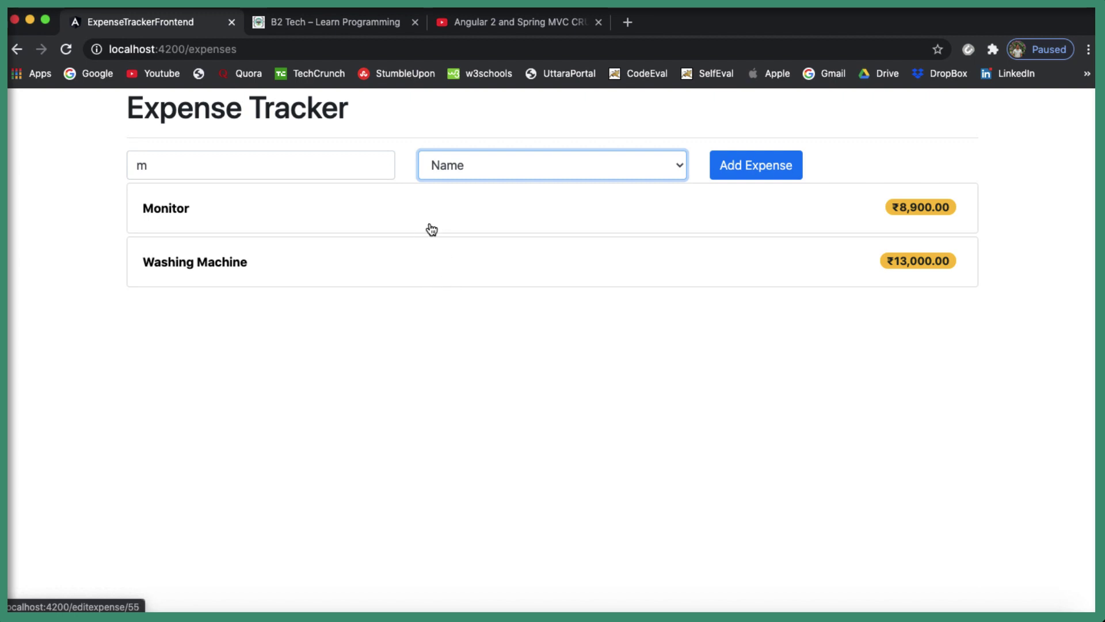
# - Clear the 'm' filter to show all expenses and open the new-expense form
pyautogui.click(178, 165)
pyautogui.moveTo(178, 165); pyautogui.dragTo(113, 168)
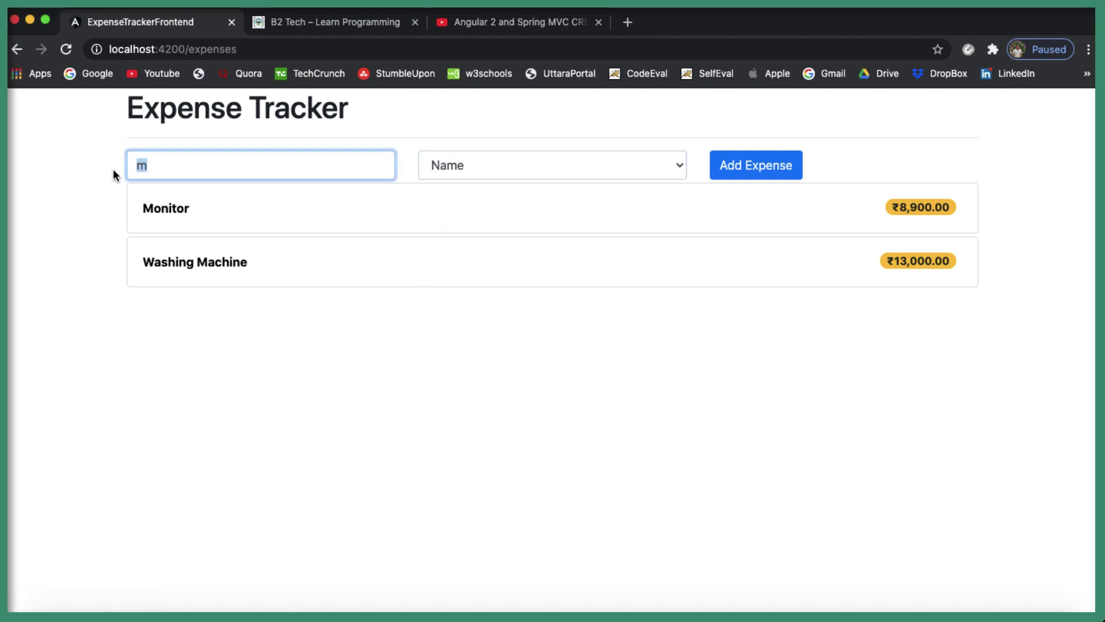
pyautogui.press('BackSpace')
pyautogui.click(366, 458)
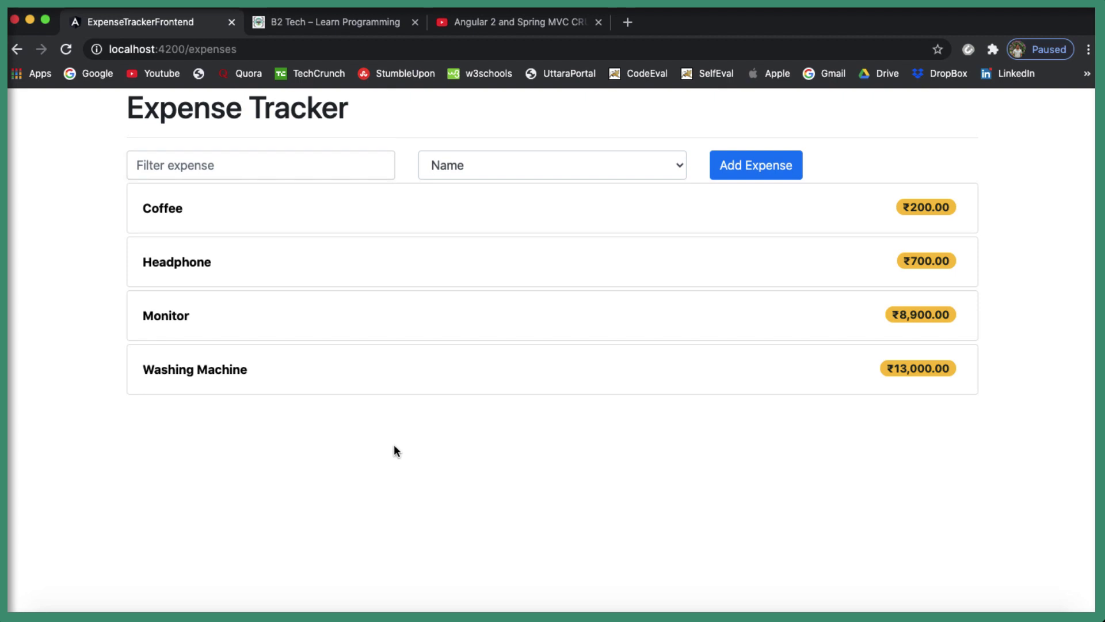
pyautogui.click(743, 182)
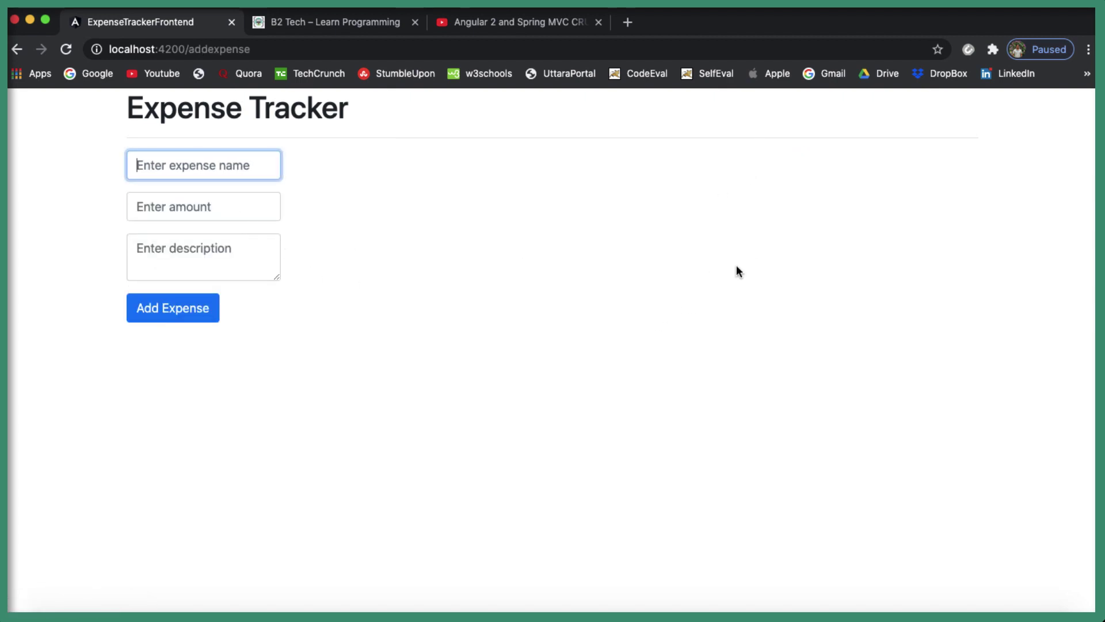
# - Add an expense named 'macbook air', amount 50000, description 'some thing'
pyautogui.write('macboo')
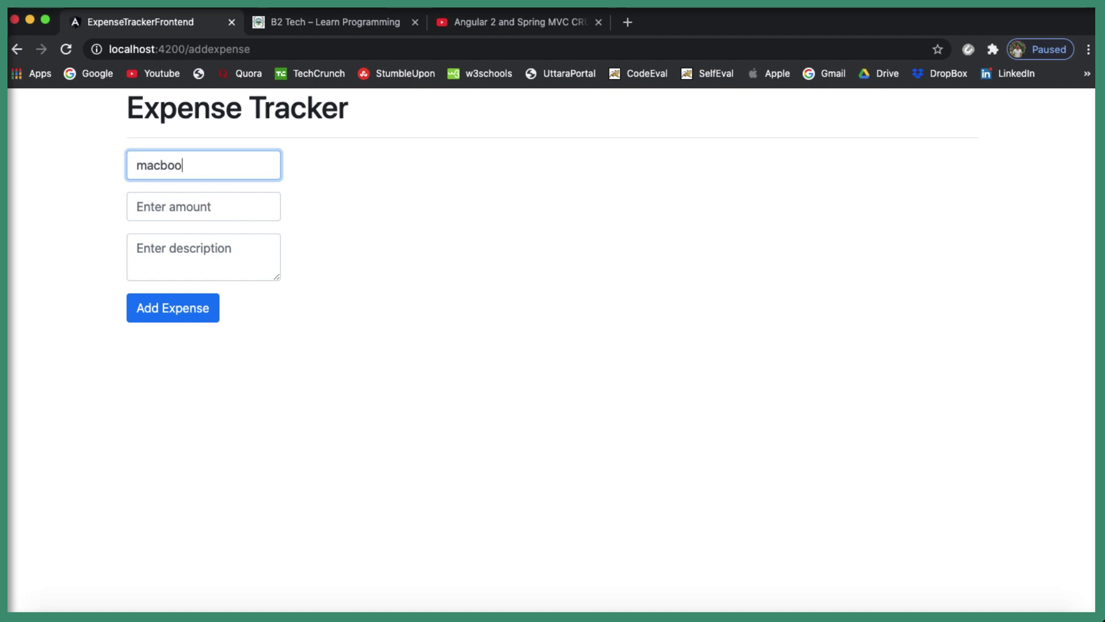
pyautogui.write('k air')
pyautogui.click(256, 210)
pyautogui.write('50000')
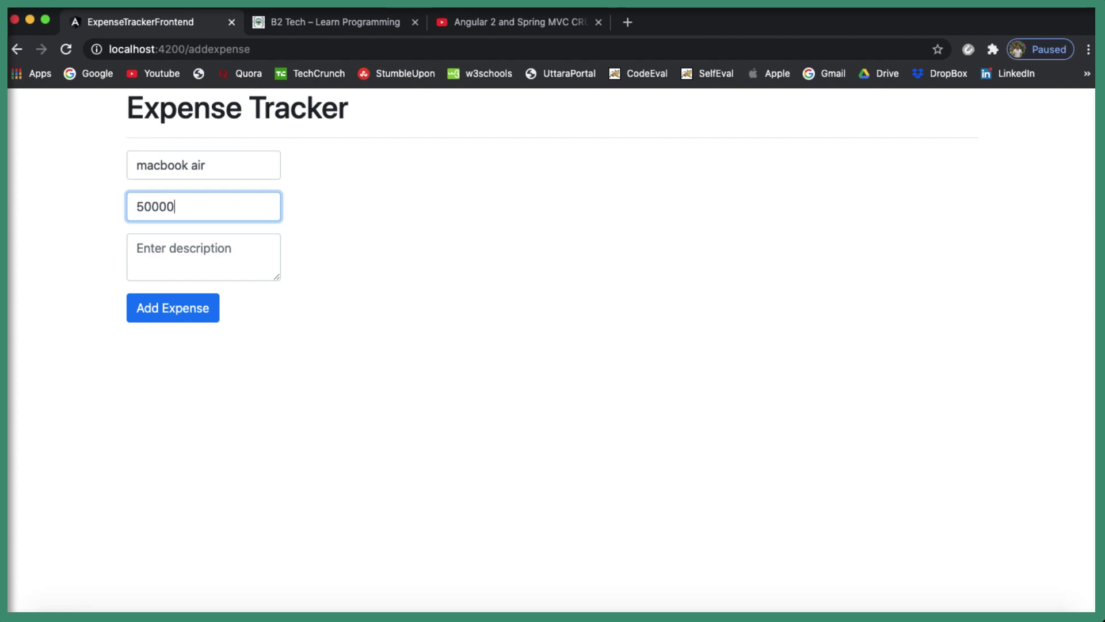
pyautogui.click(161, 259)
pyautogui.write('som')
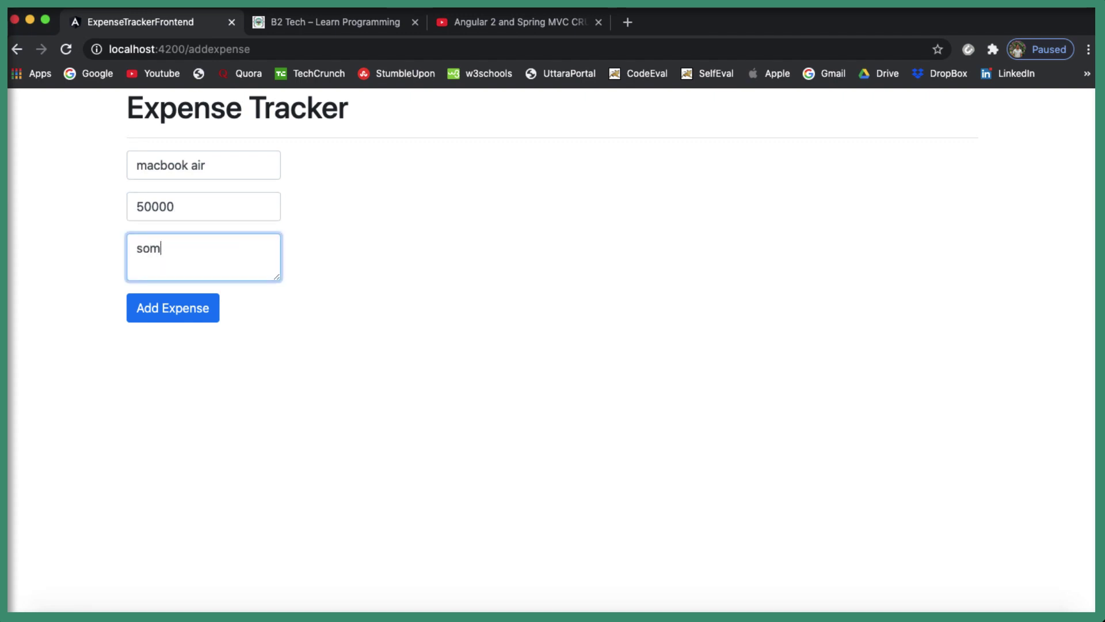
pyautogui.write('e thing')
pyautogui.click(148, 306)
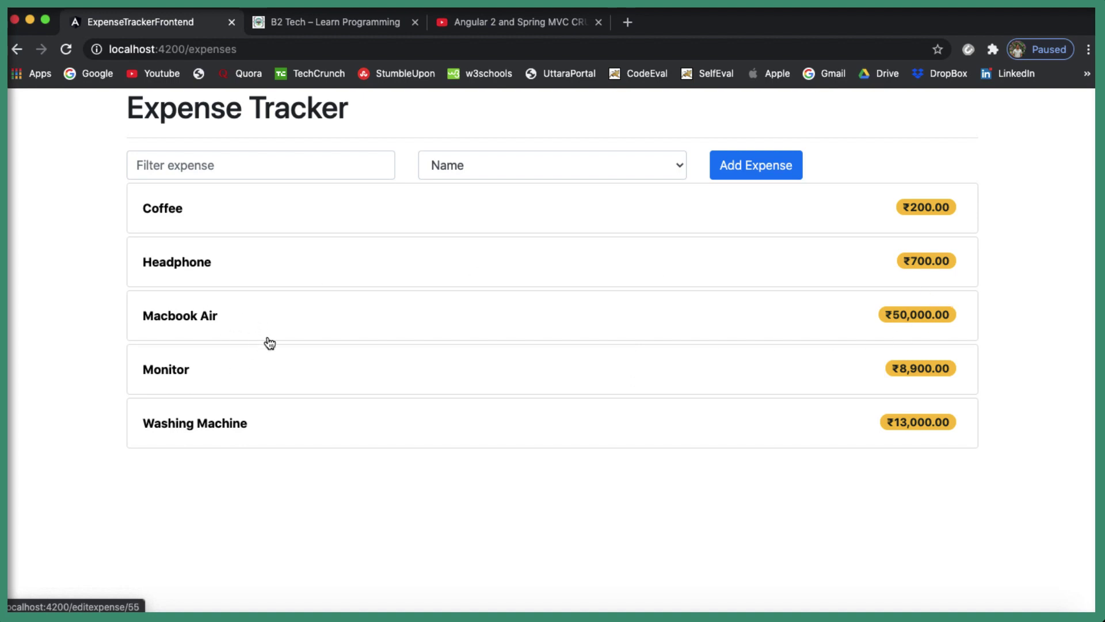
# - Edit the Macbook Air expense, changing its amount from 50000 to 60000
pyautogui.click(379, 324)
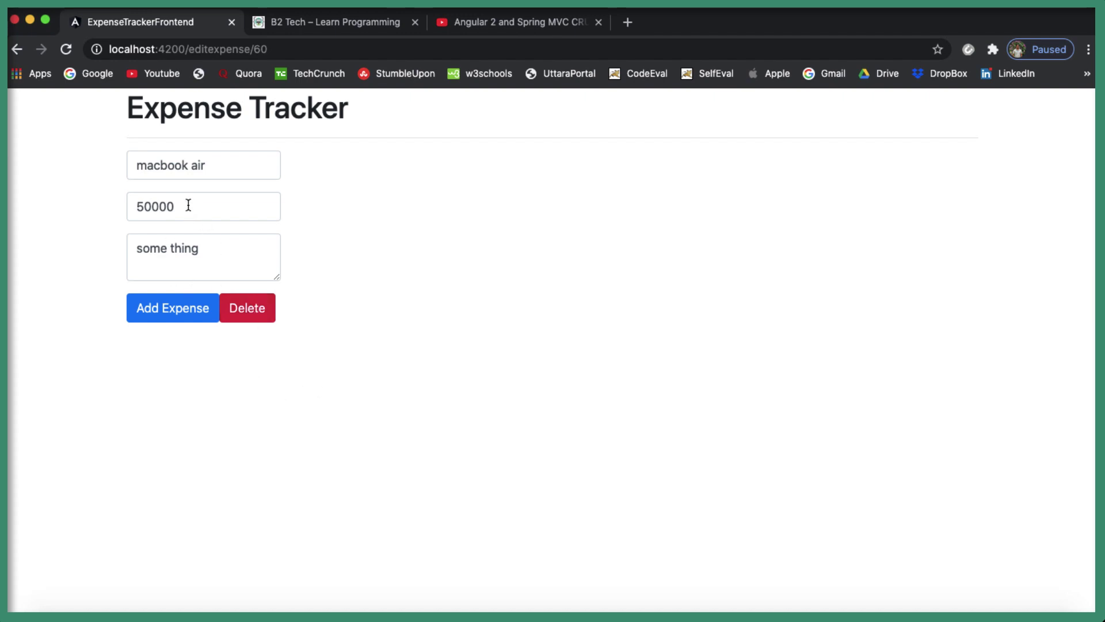
pyautogui.moveTo(189, 204); pyautogui.dragTo(94, 209)
pyautogui.write('60000')
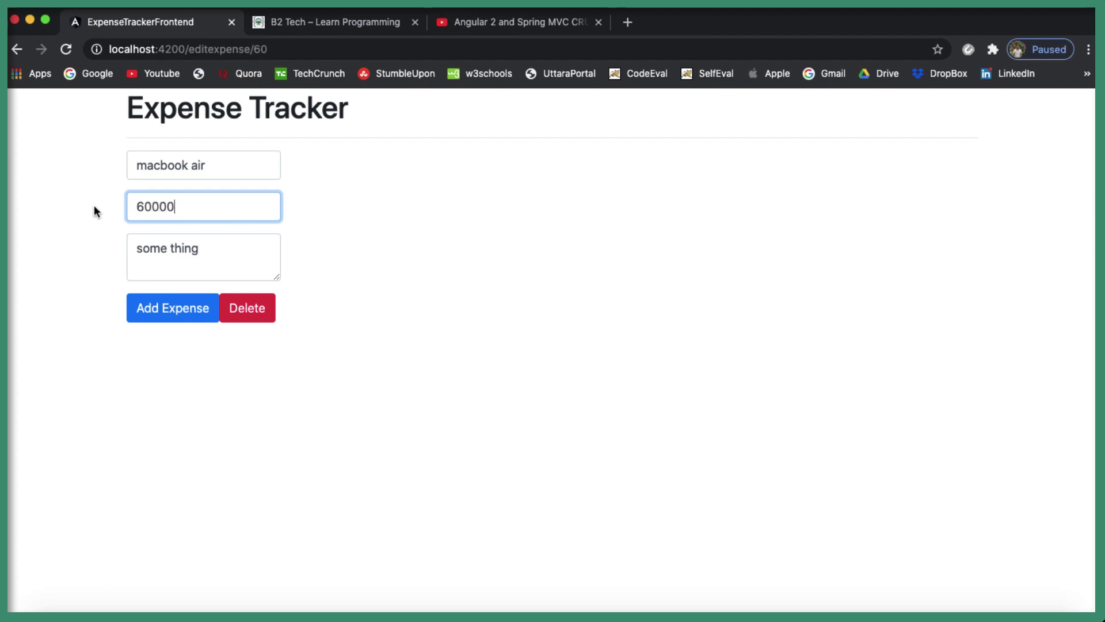
pyautogui.click(185, 311)
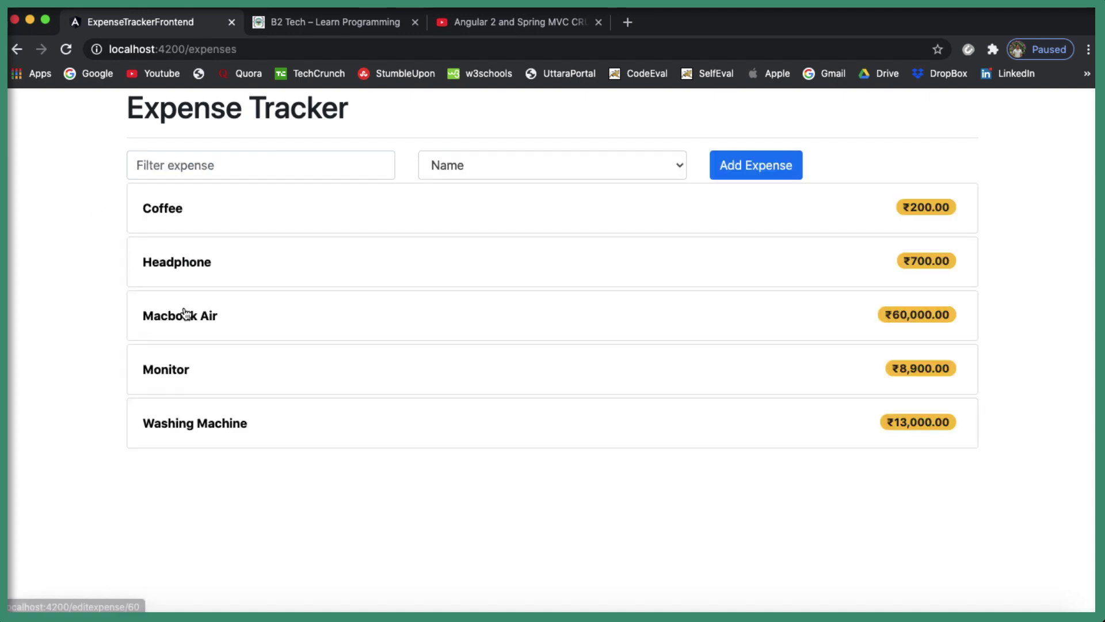